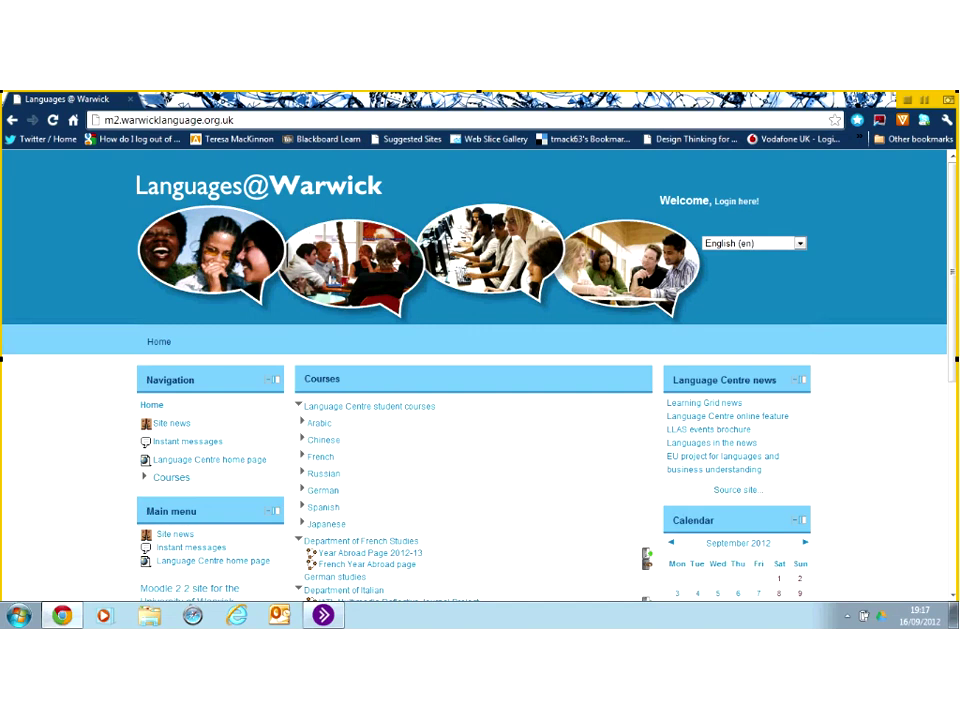
Log in to the Languages@Warwick site with the prefilled account credentials and ignore the new forum message notification.
click(732, 203)
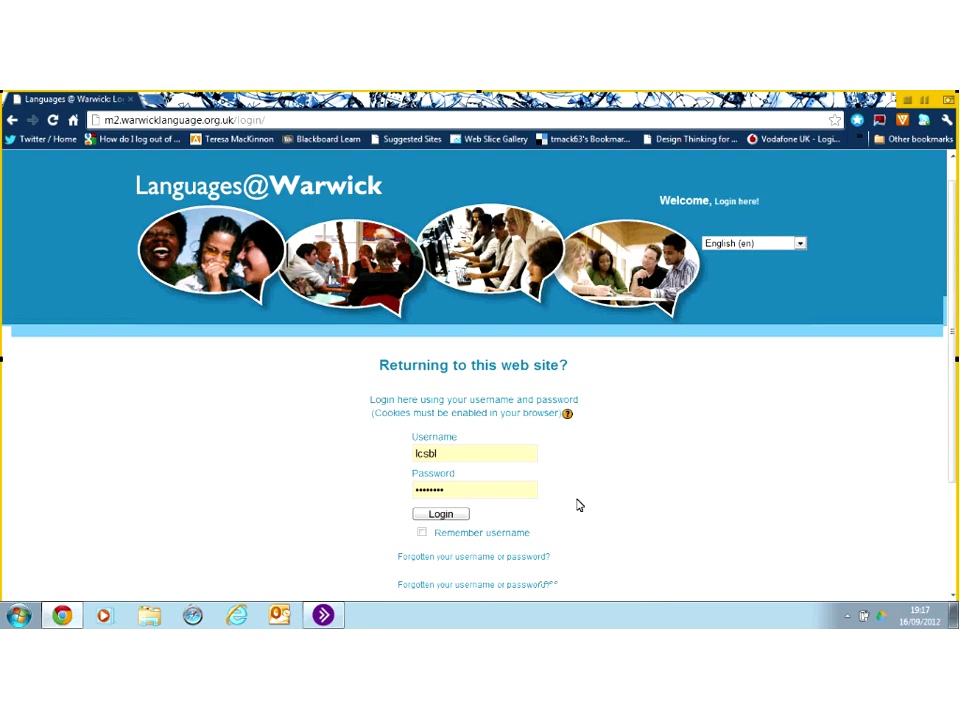
scroll(577, 505, down, 1)
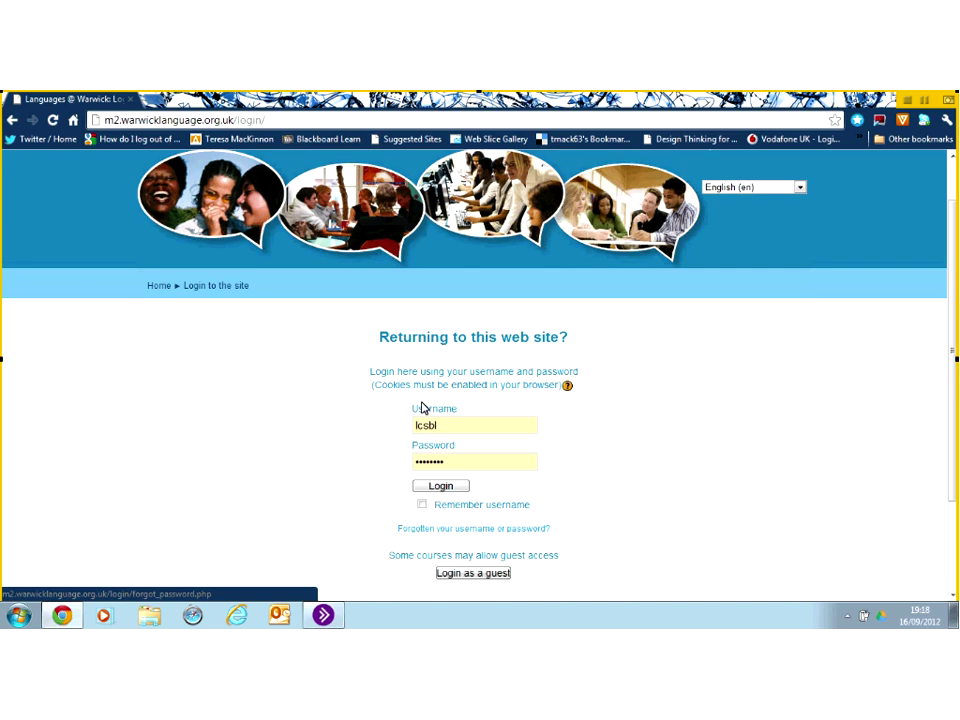
click(438, 488)
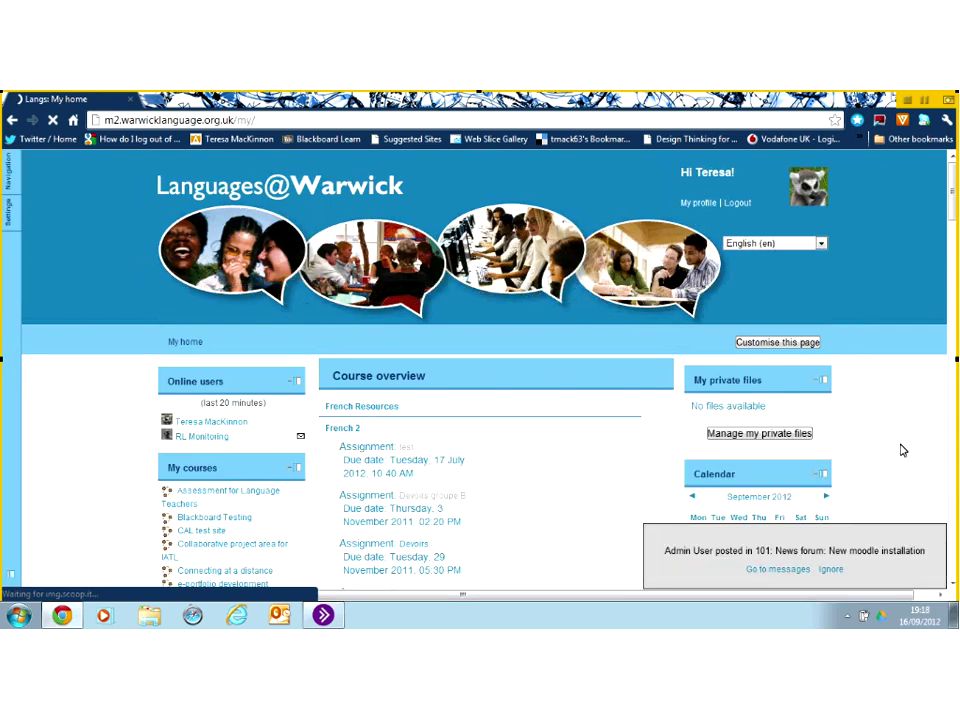
click(833, 570)
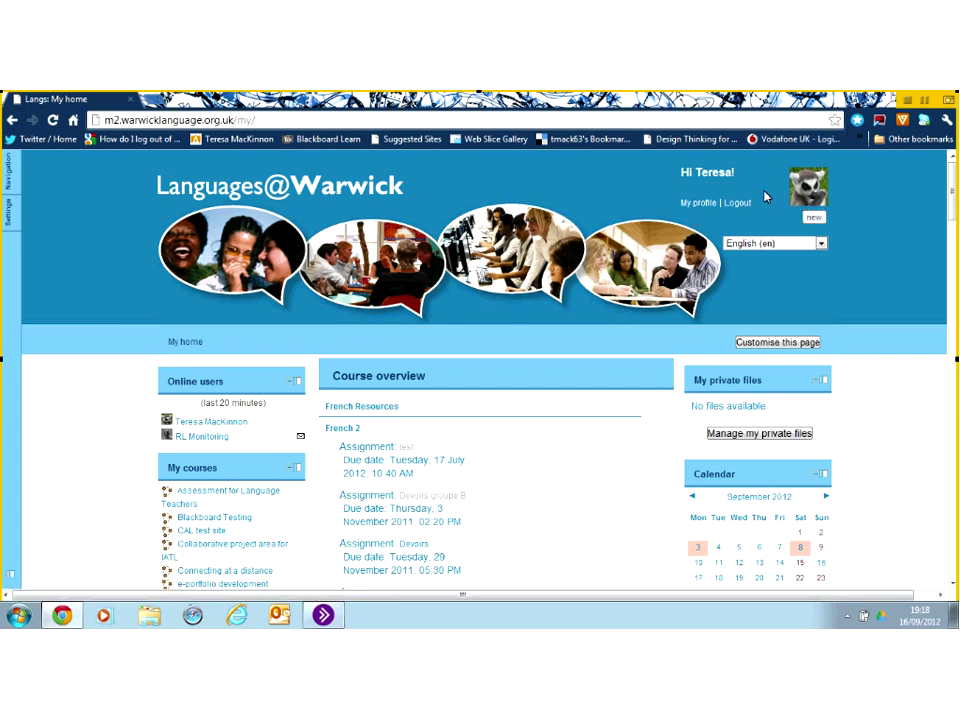
View the account's own profile and examine its description, contact details, web page and course profiles.
click(699, 203)
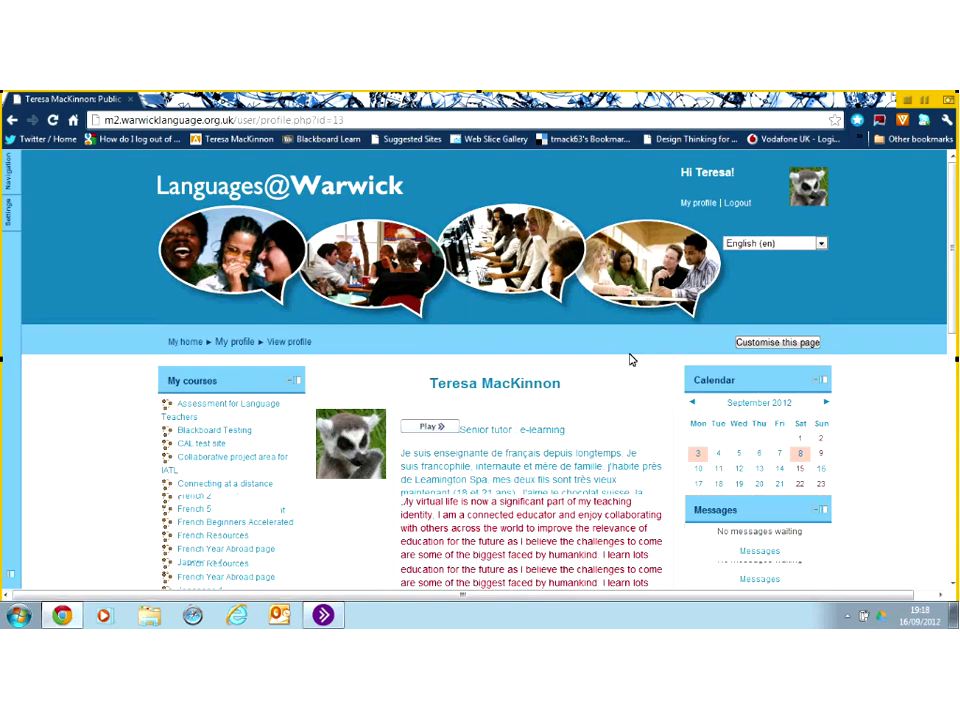
scroll(630, 359, down, 1)
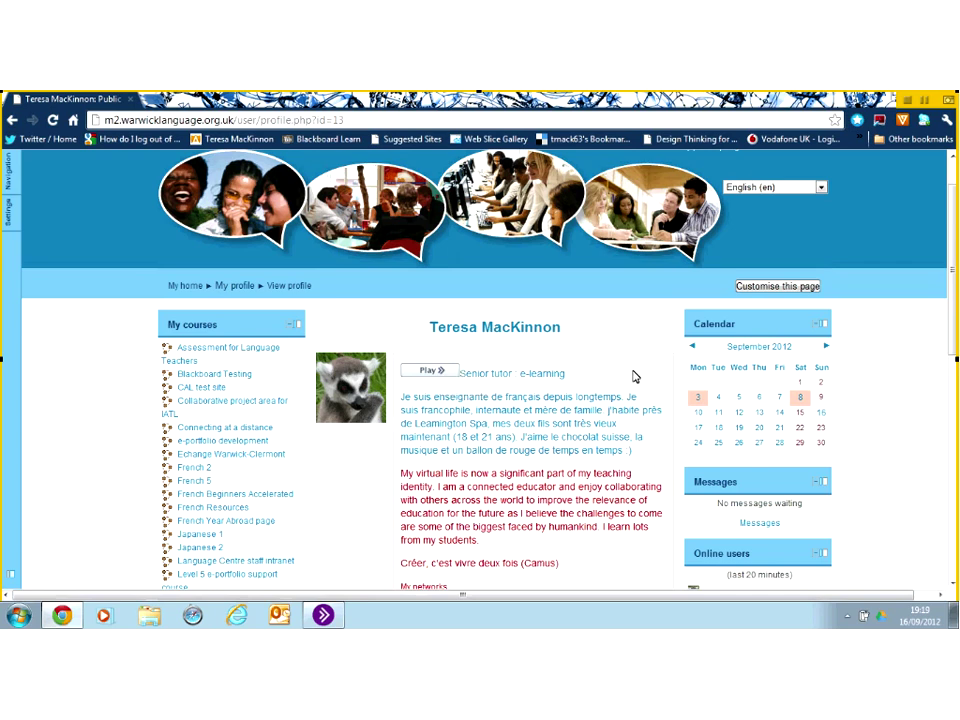
scroll(633, 376, down, 1)
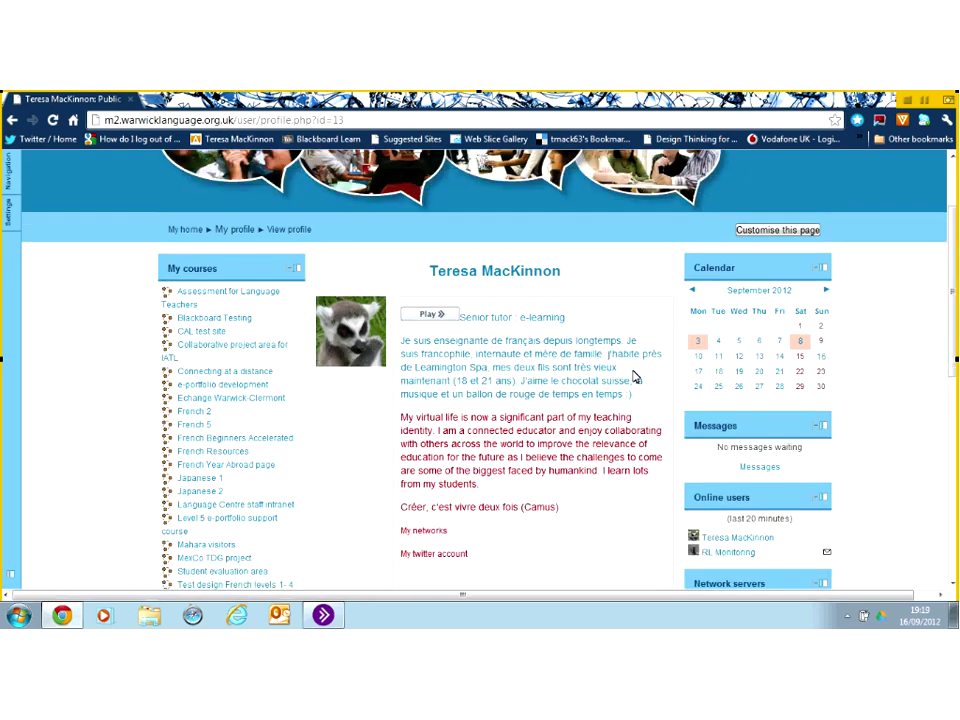
scroll(633, 376, down, 1)
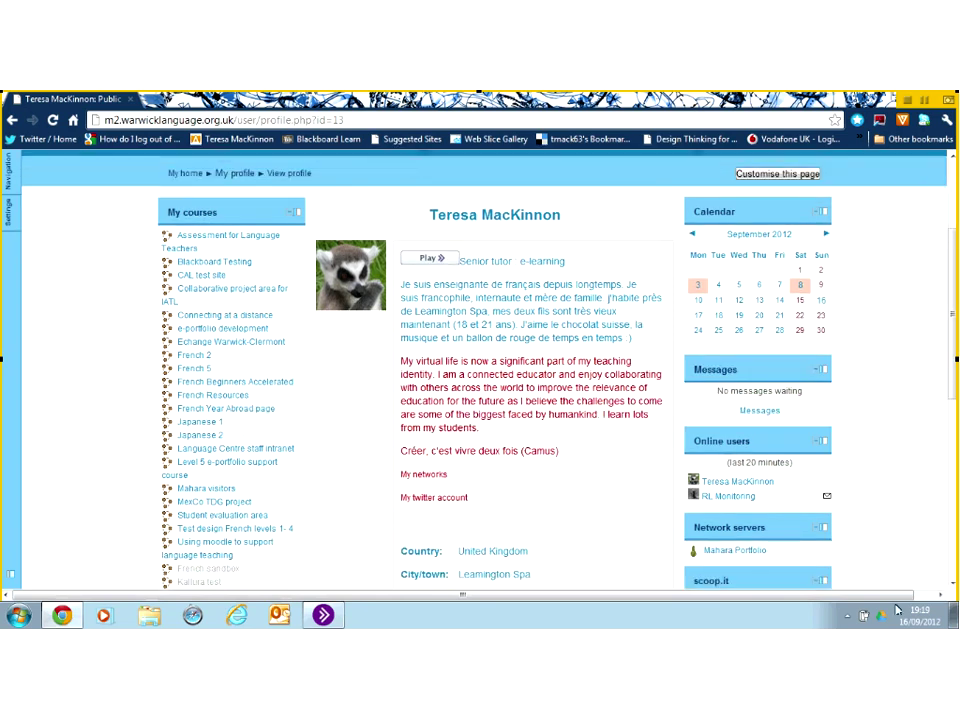
click(953, 590)
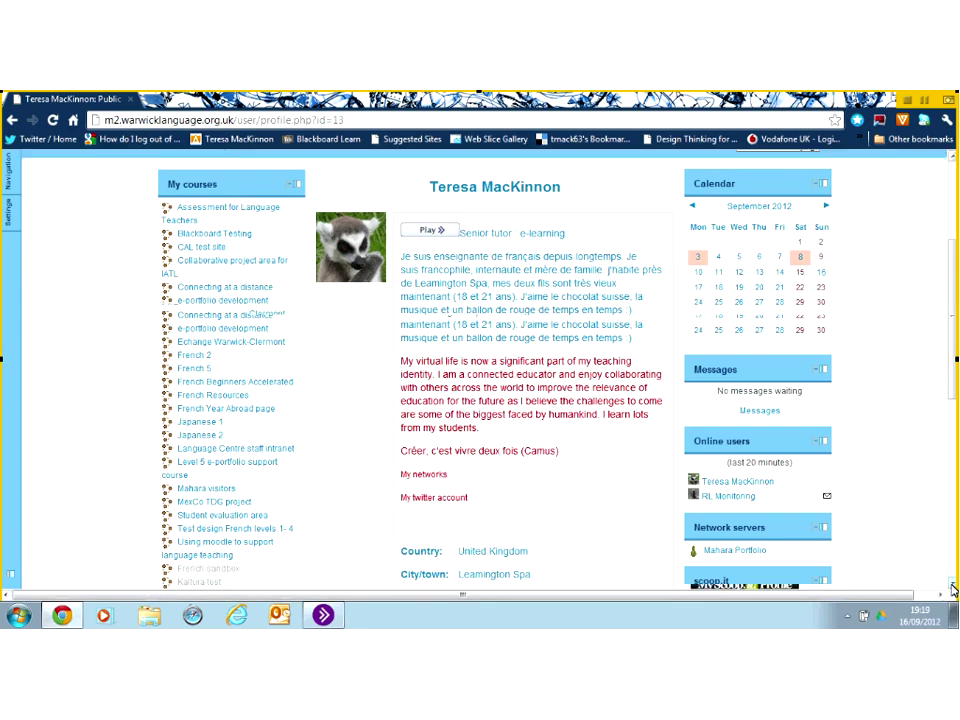
click(953, 590)
click(953, 590)
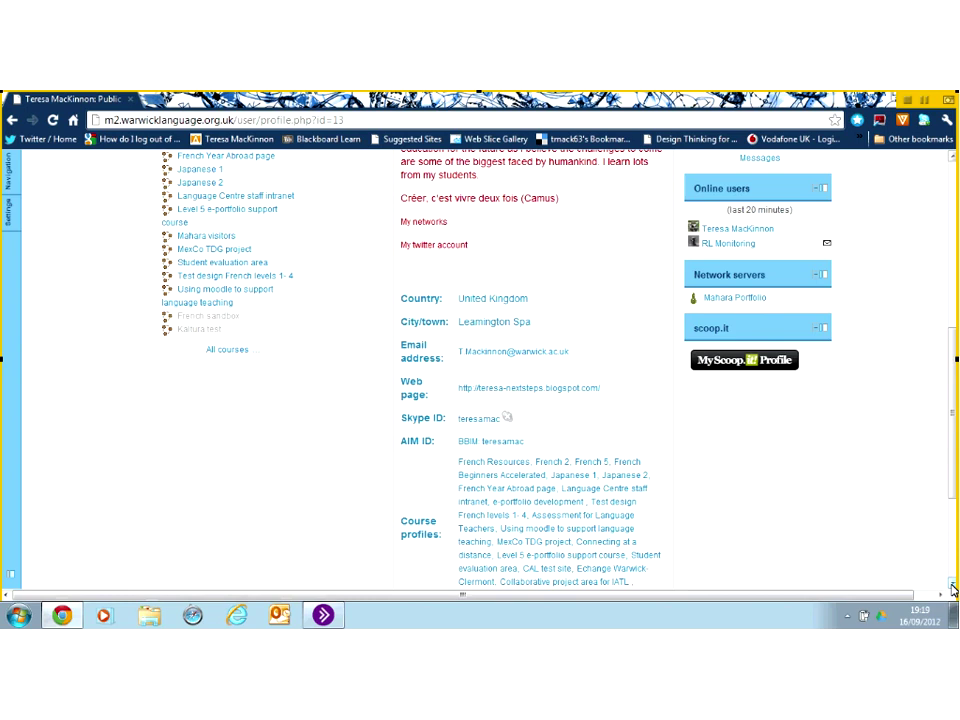
key(Home)
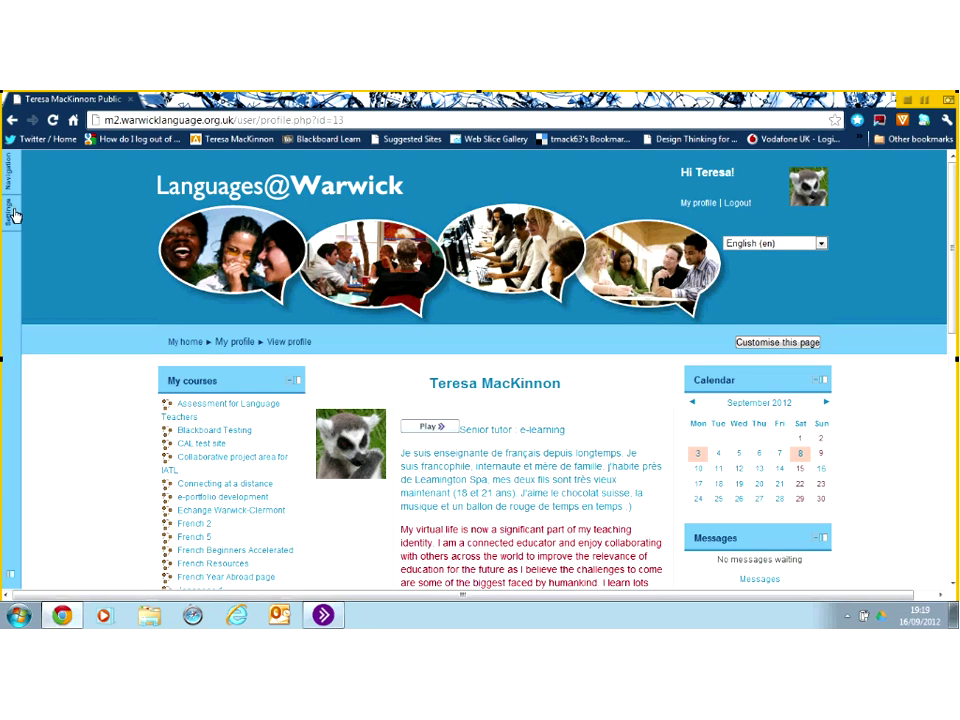
Open the profile for editing and review the general settings as far as the Description field.
mouse_move(14, 212)
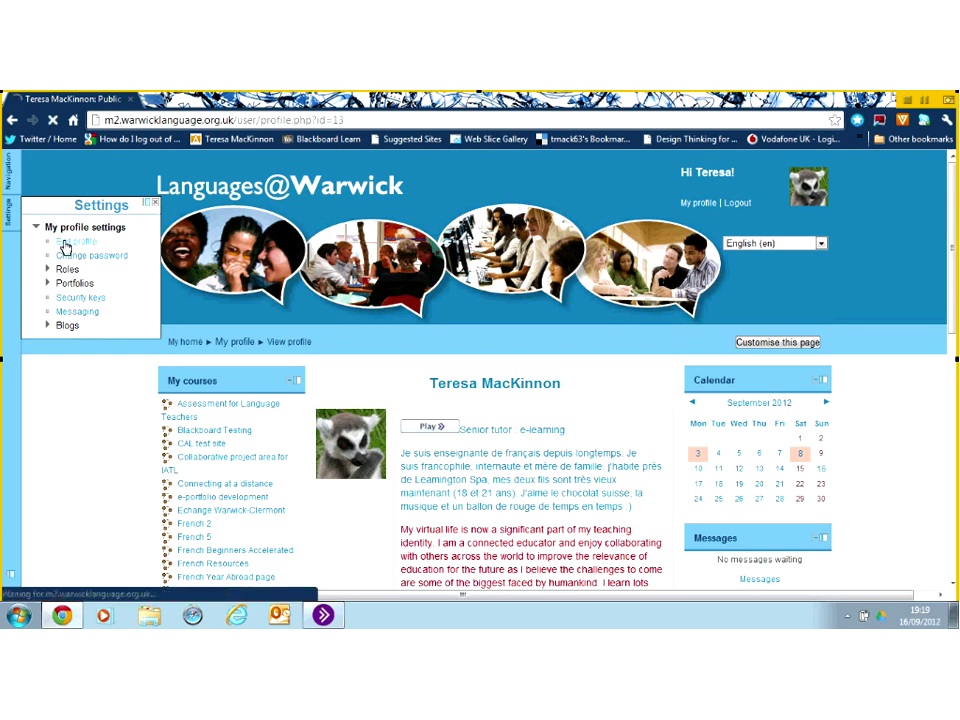
click(65, 246)
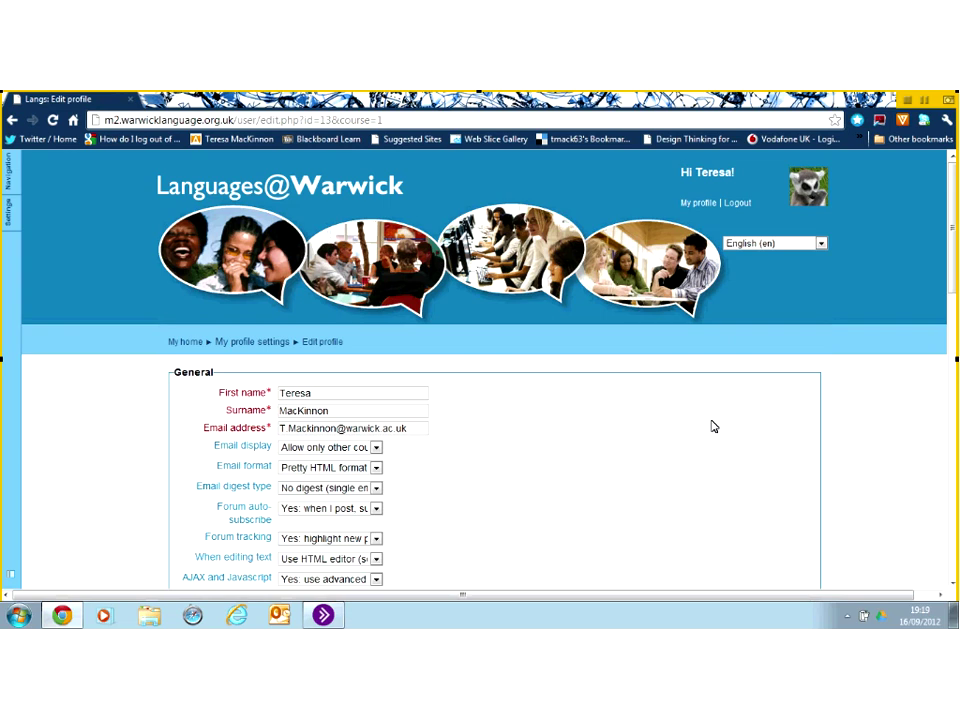
scroll(713, 427, down, 1)
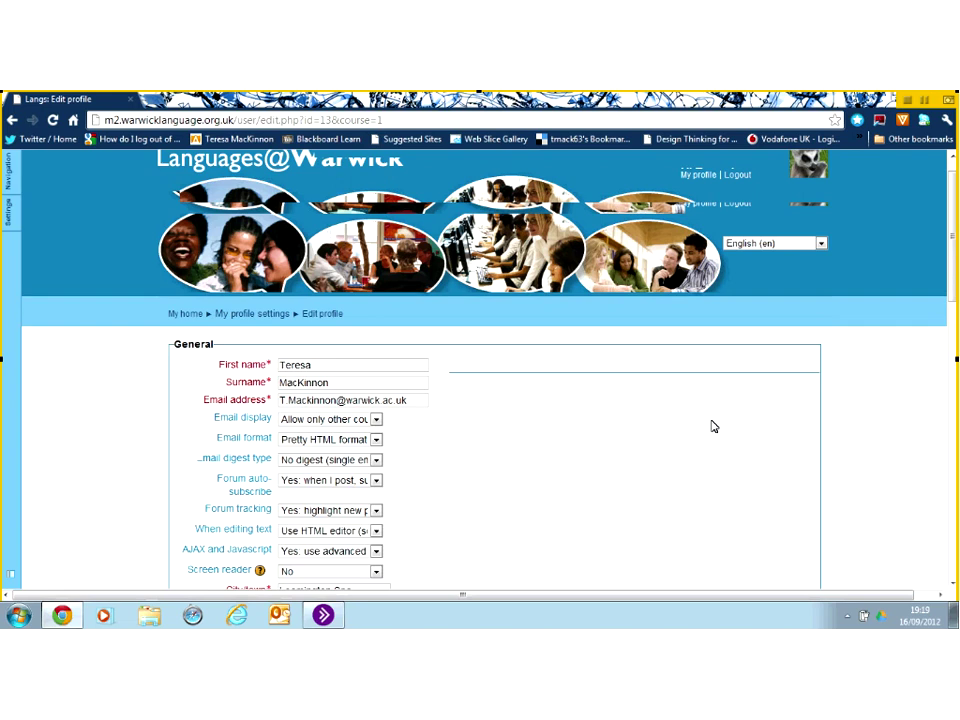
scroll(713, 427, down, 3)
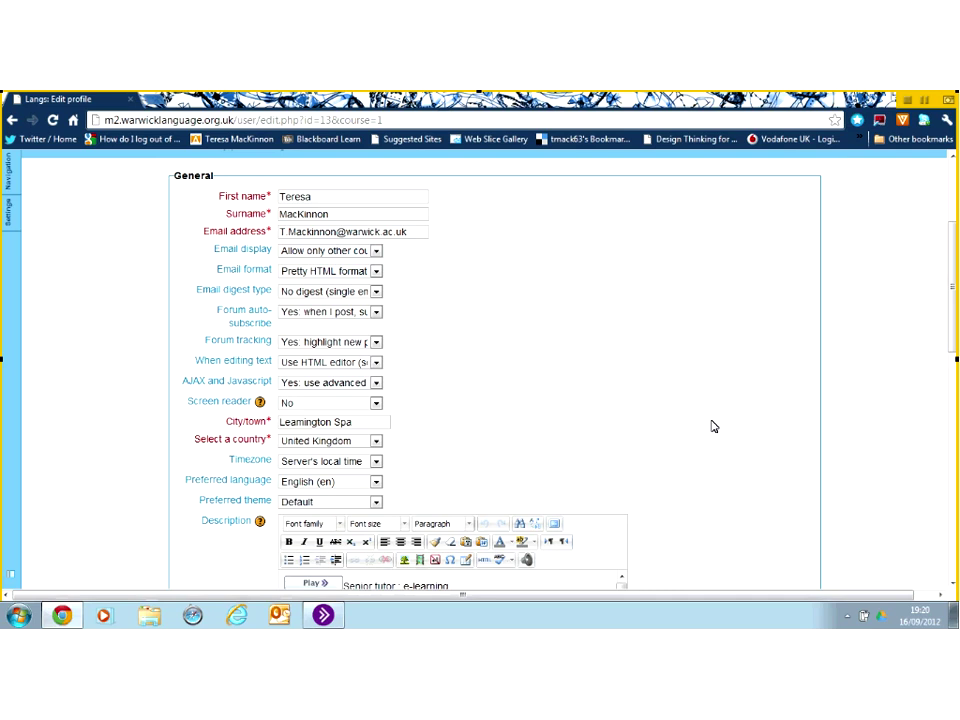
scroll(713, 427, down, 3)
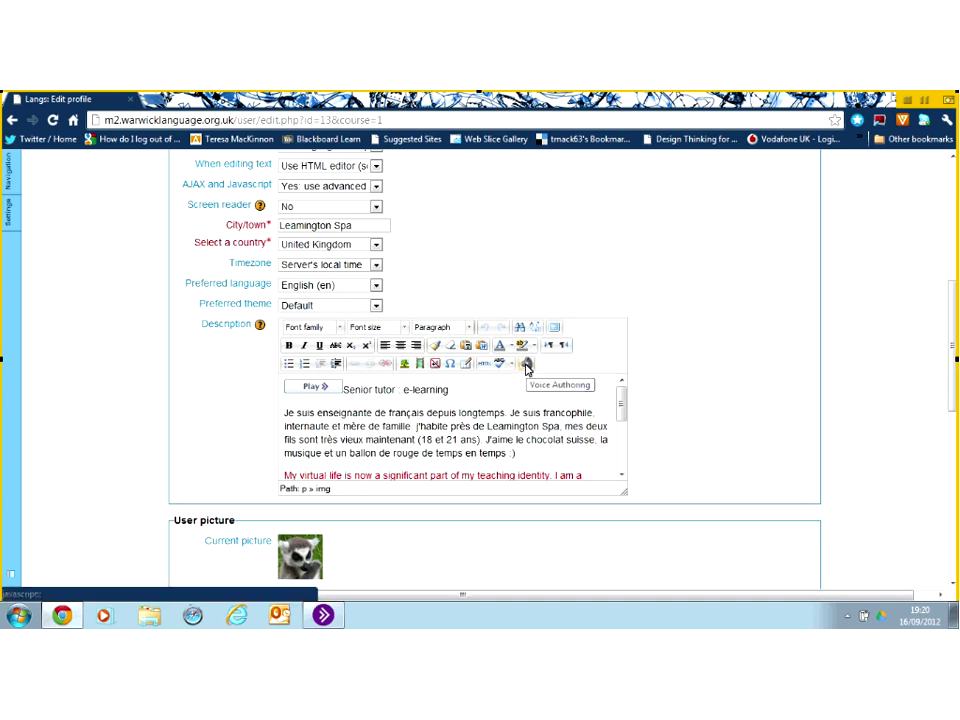
Add the line "information here" under the job title in the profile description and set its font size to 5 (18pt).
click(313, 385)
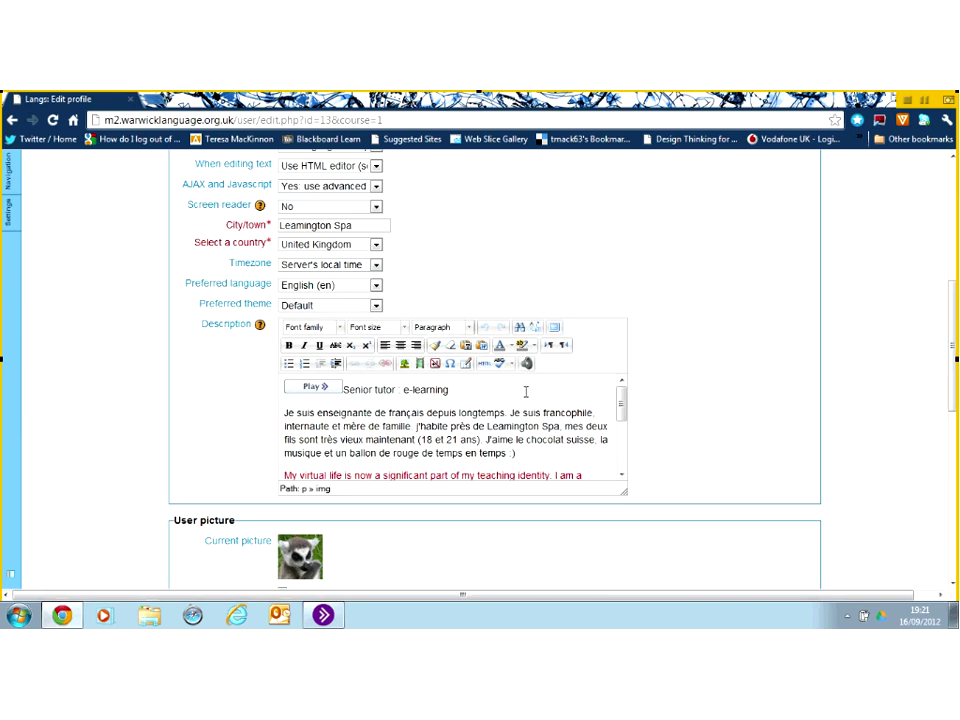
click(526, 392)
key(Return)
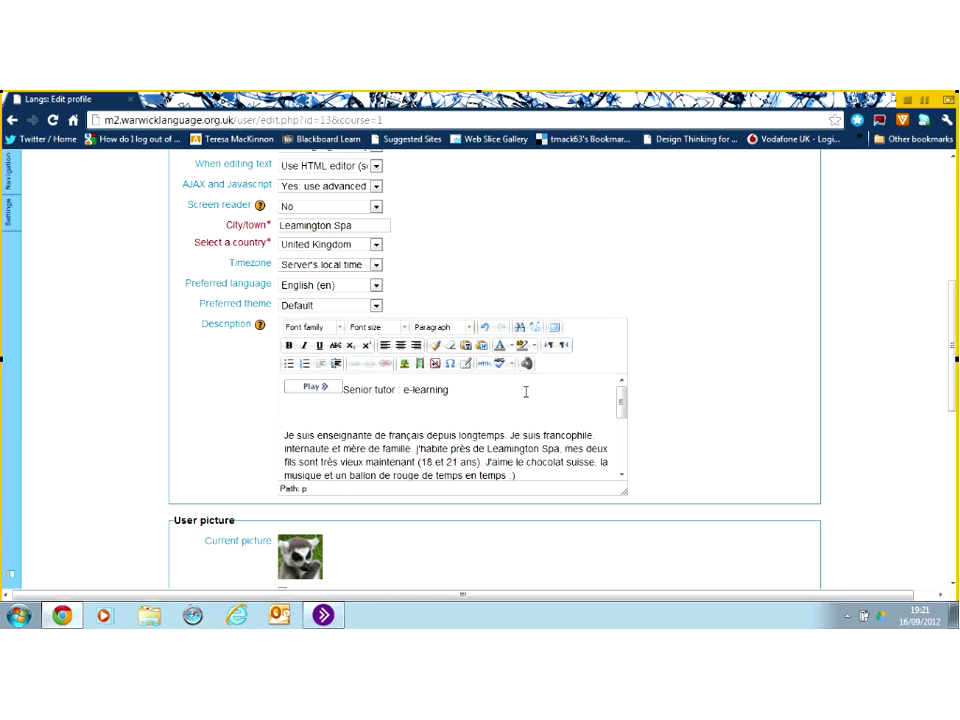
text(information here)
drag(363, 412, 283, 414)
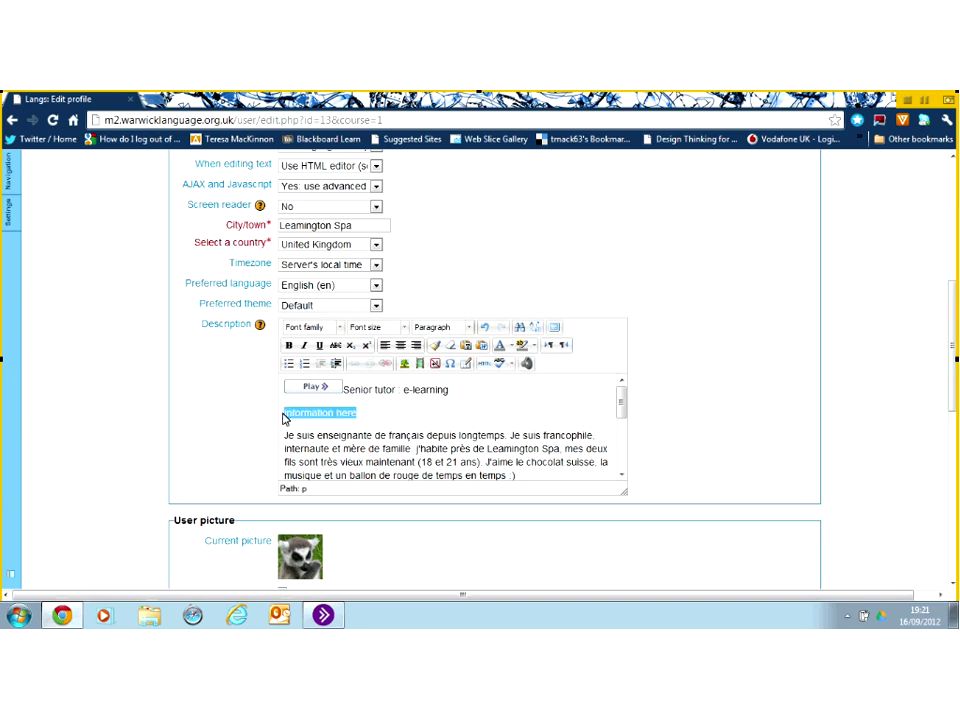
click(404, 329)
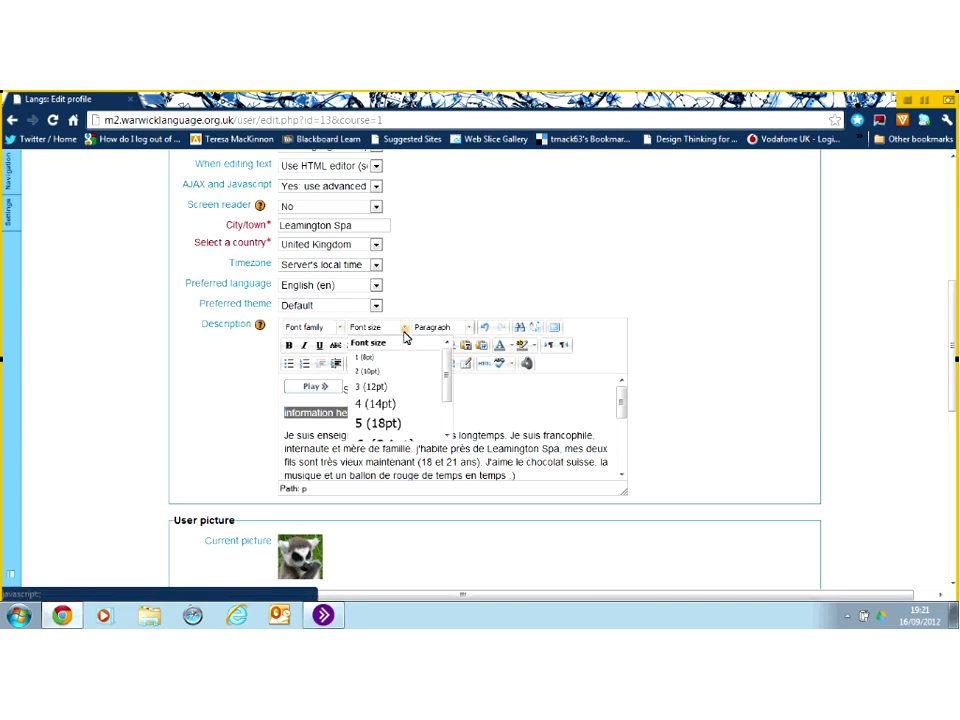
click(380, 423)
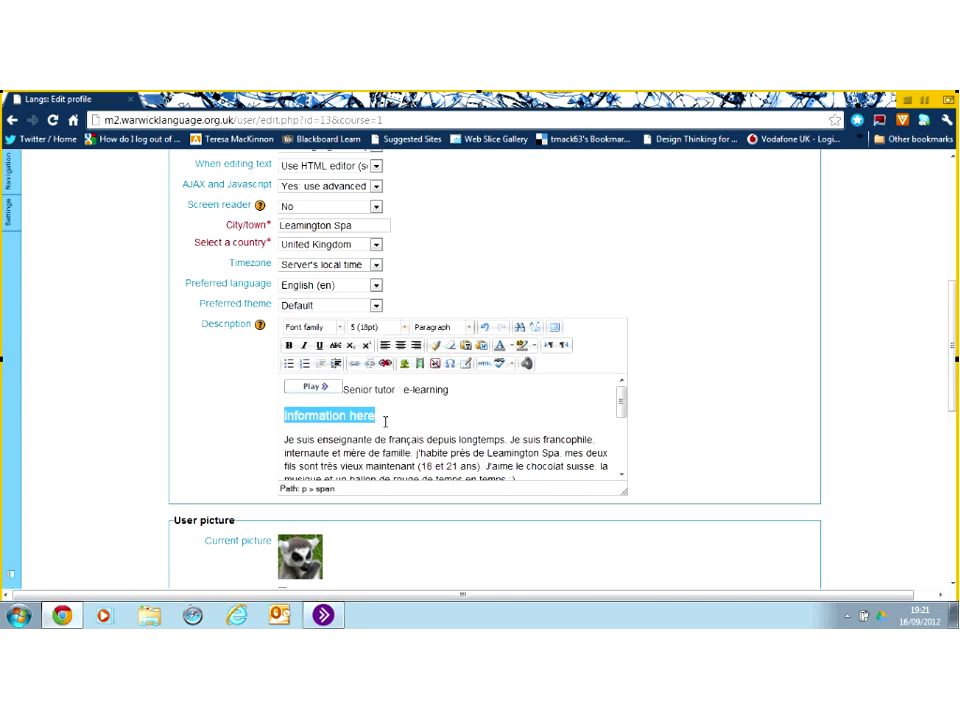
click(385, 421)
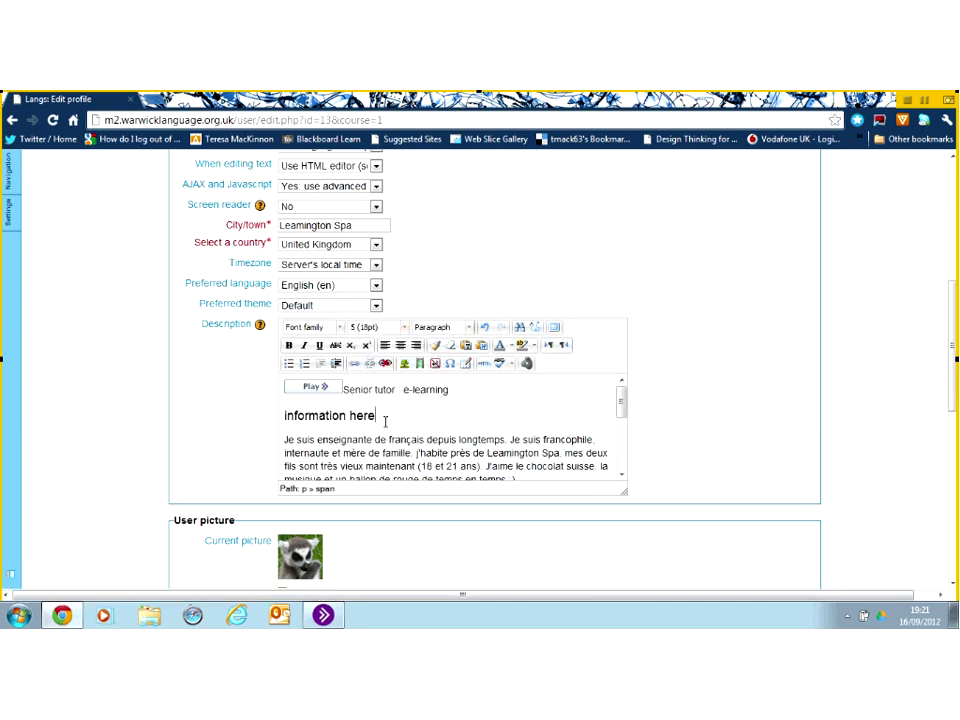
Delete the "information here" line from the profile description.
key(BackSpace)
key(BackSpace)
key(BackSpace)
key(BackSpace)
key(BackSpace)
key(BackSpace)
key(BackSpace)
key(BackSpace)
key(BackSpace)
key(BackSpace)
key(BackSpace)
key(BackSpace)
key(BackSpace)
key(BackSpace)
key(BackSpace)
key(BackSpace)
key(BackSpace)
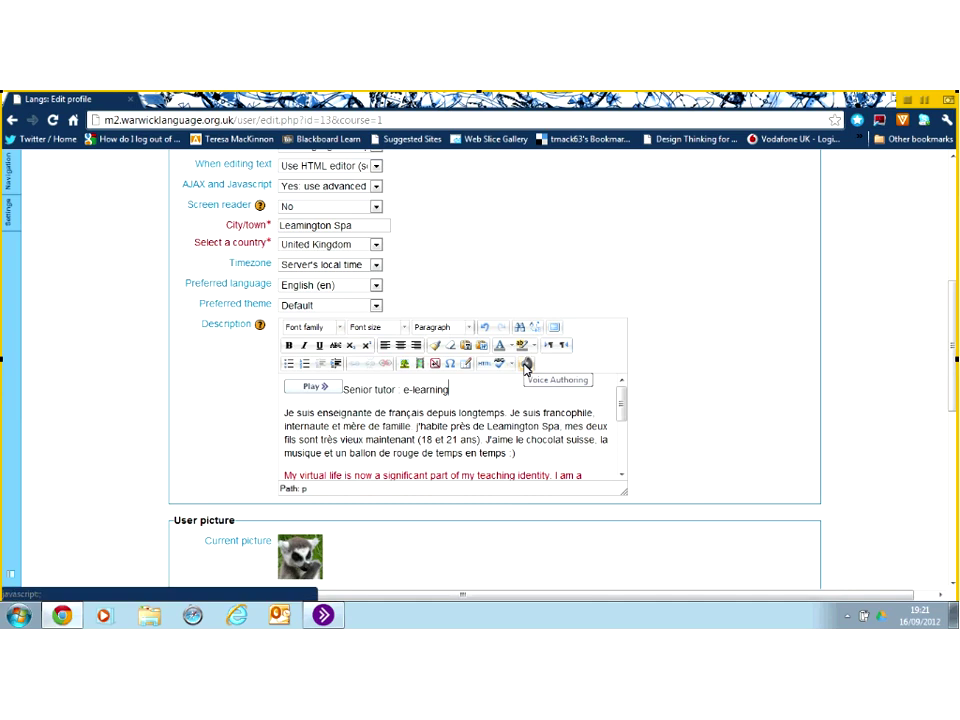
Record a short Voice Authoring message for the profile description, stop the recording and discard it without inserting it.
click(527, 364)
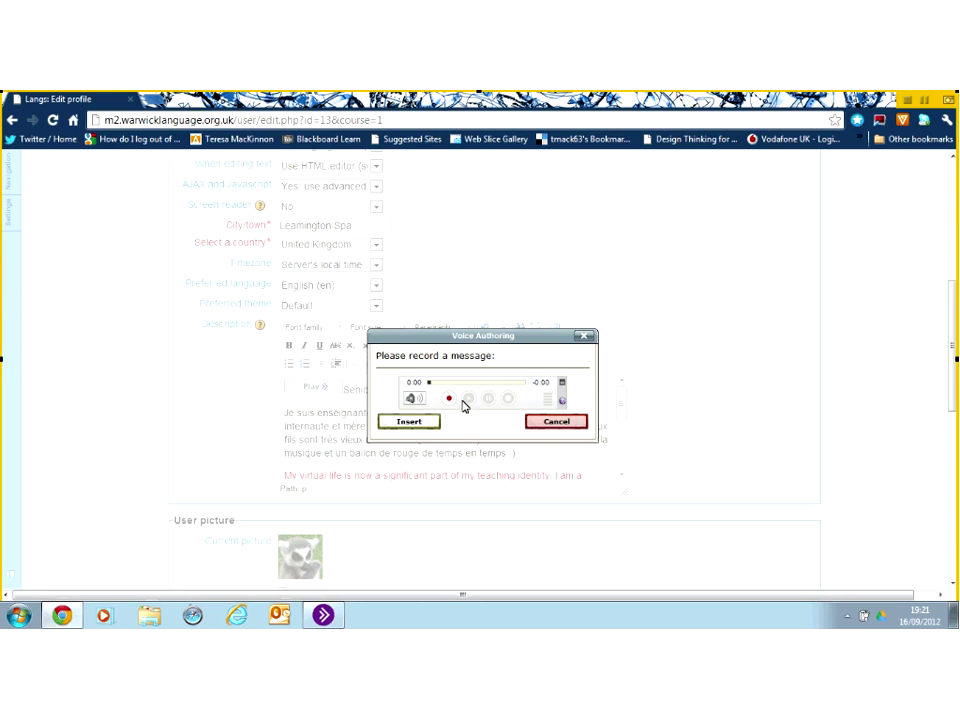
click(449, 398)
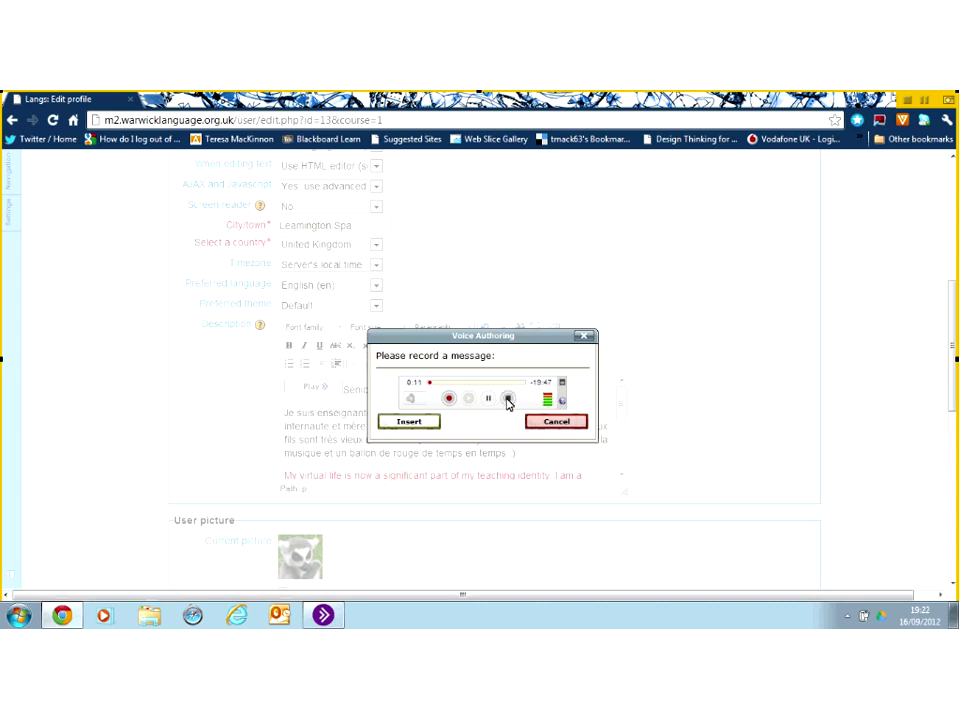
click(507, 398)
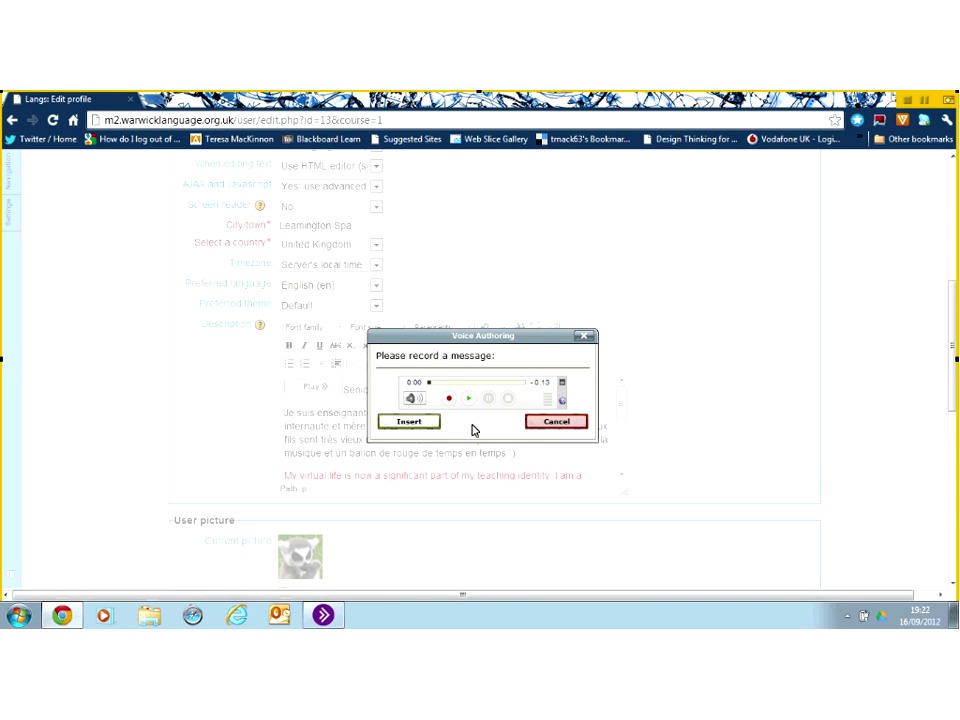
click(541, 429)
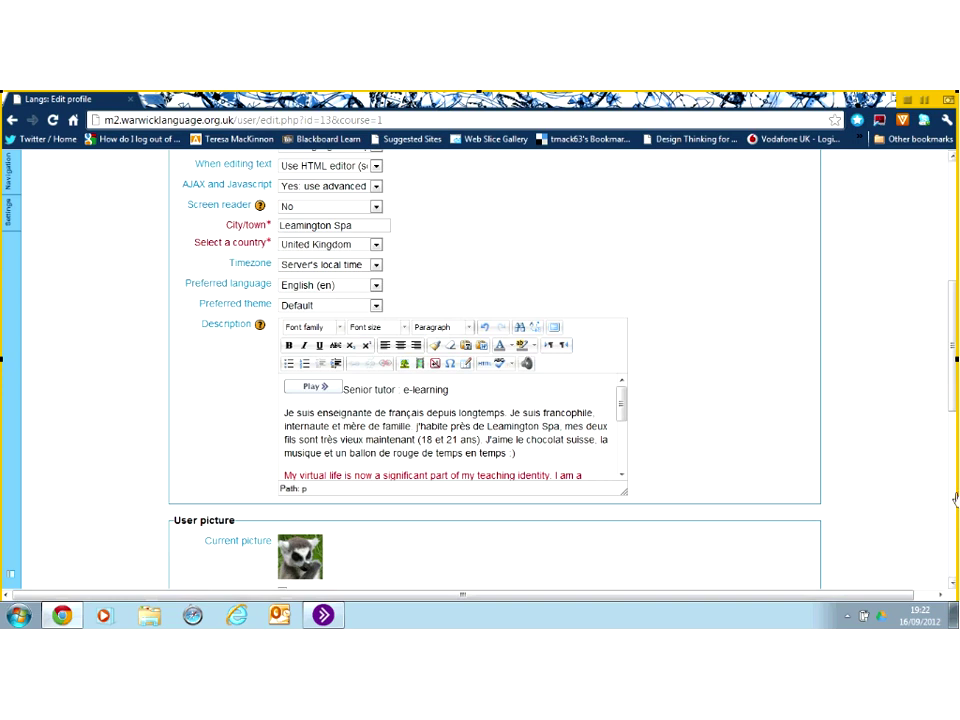
Open the file picker for a new user picture and close it without choosing a file.
click(953, 583)
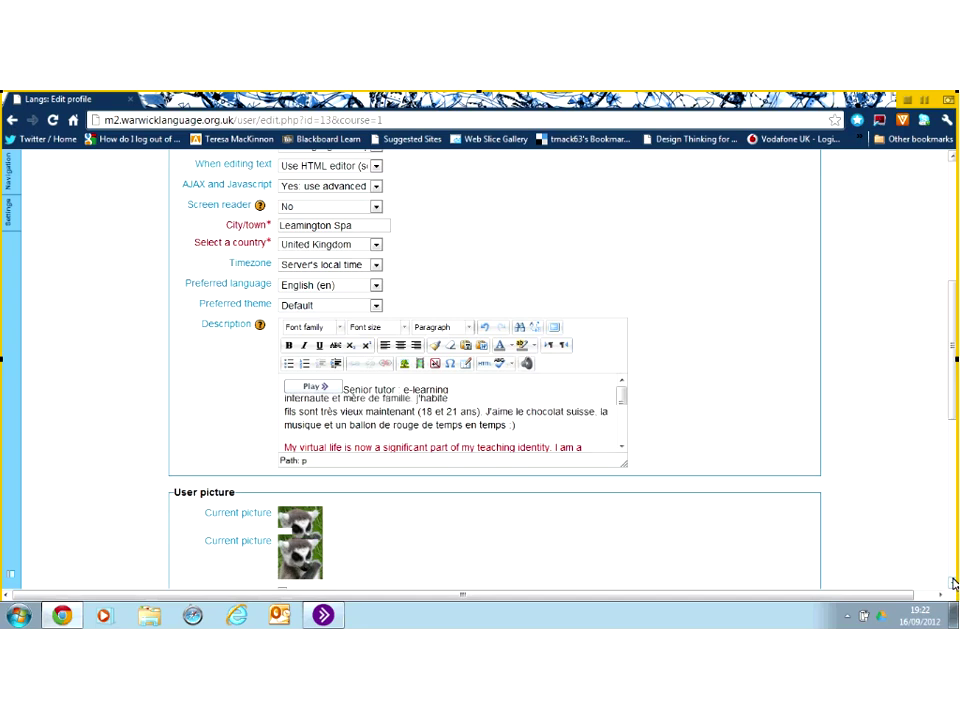
scroll(953, 583, down, 3)
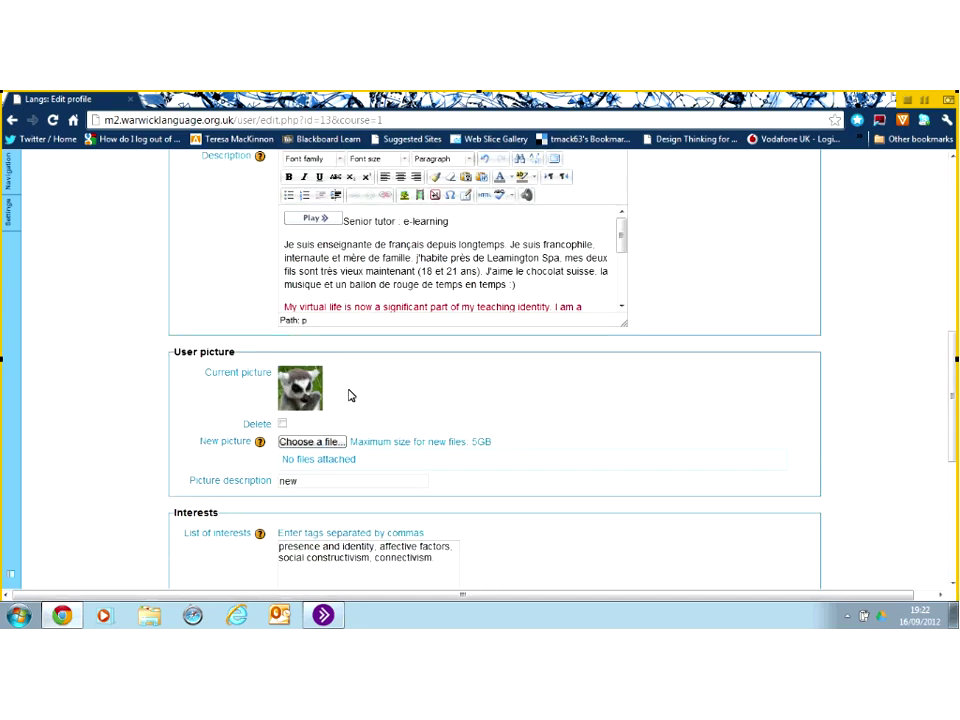
click(313, 442)
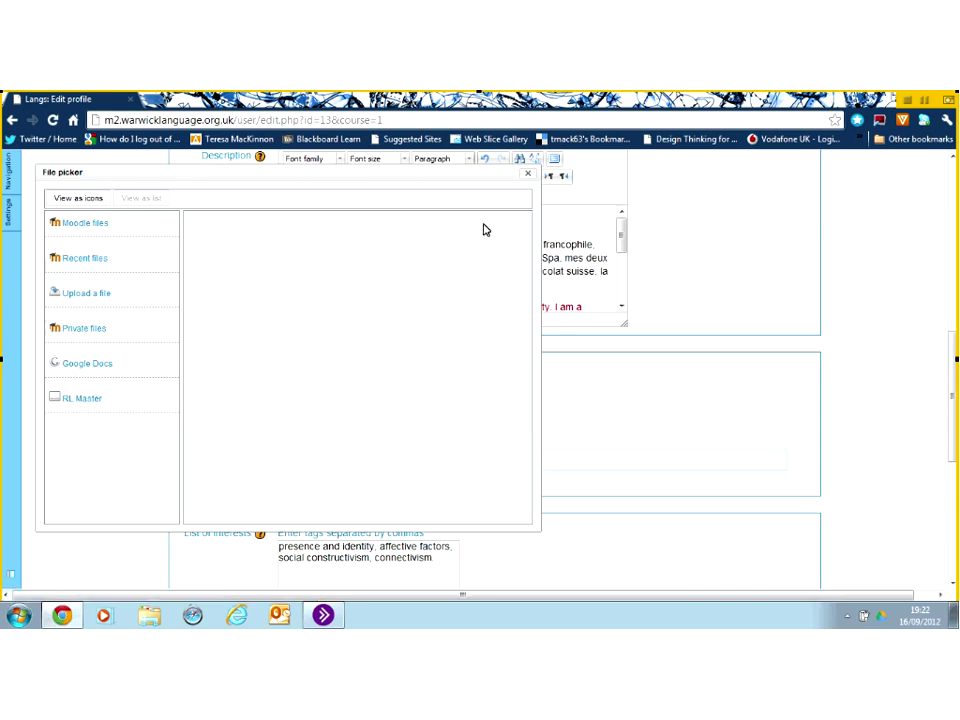
click(526, 175)
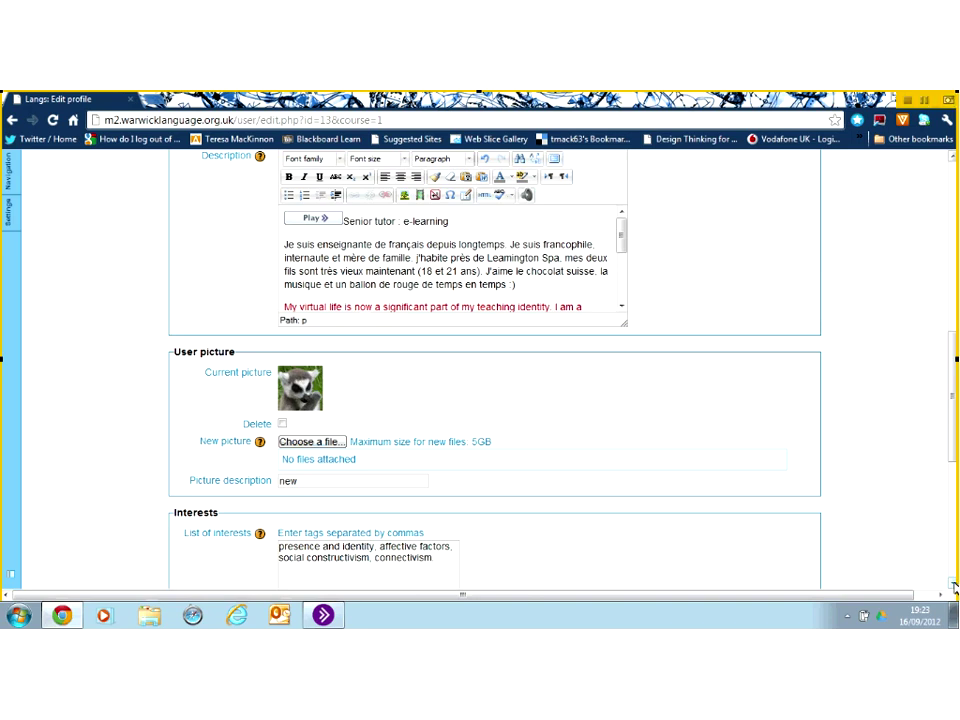
Review the list of interests and the optional contact details, and submit the profile update.
scroll(953, 586, down, 3)
scroll(953, 586, down, 5)
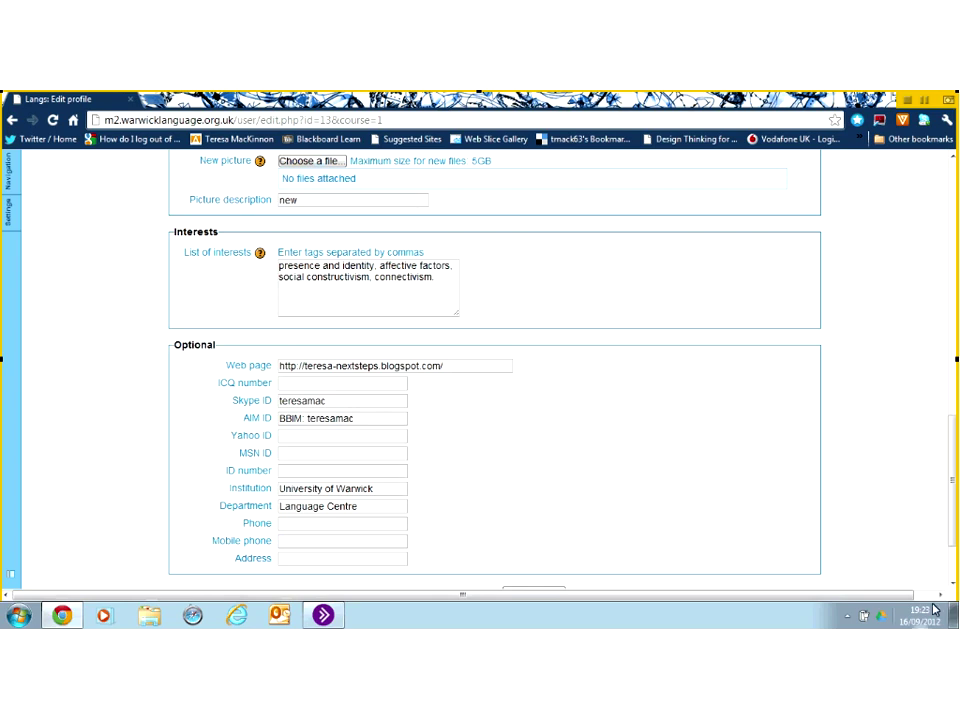
scroll(659, 518, down, 2)
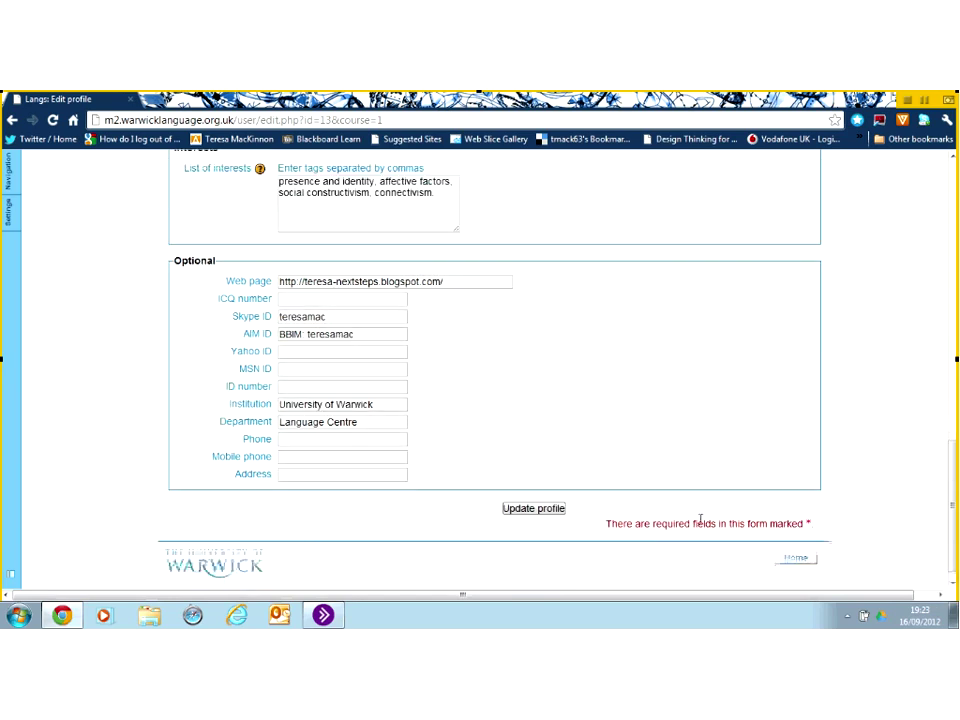
click(540, 509)
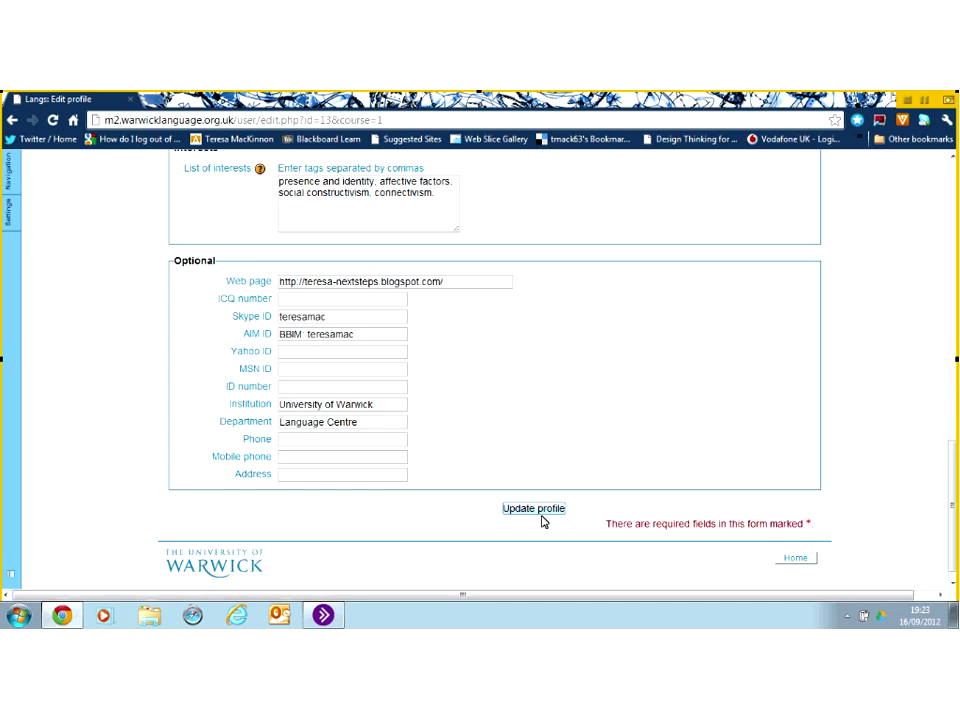